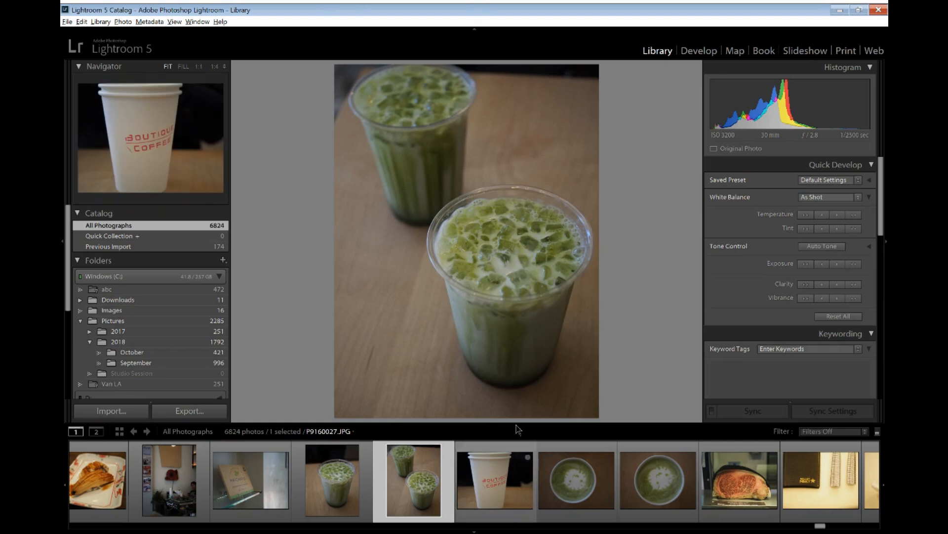
Step: Open the photo of the two green drinks in the Develop module and apply Auto white balance with Temp raised to +10
{"action": "left_click", "coordinate": [698, 55]}
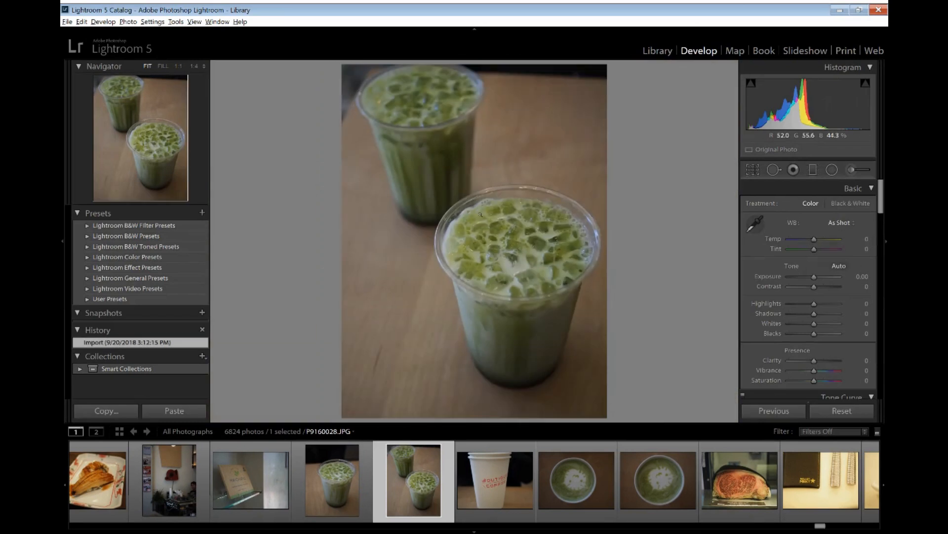
{"action": "left_click", "coordinate": [501, 217]}
{"action": "left_click", "coordinate": [504, 218]}
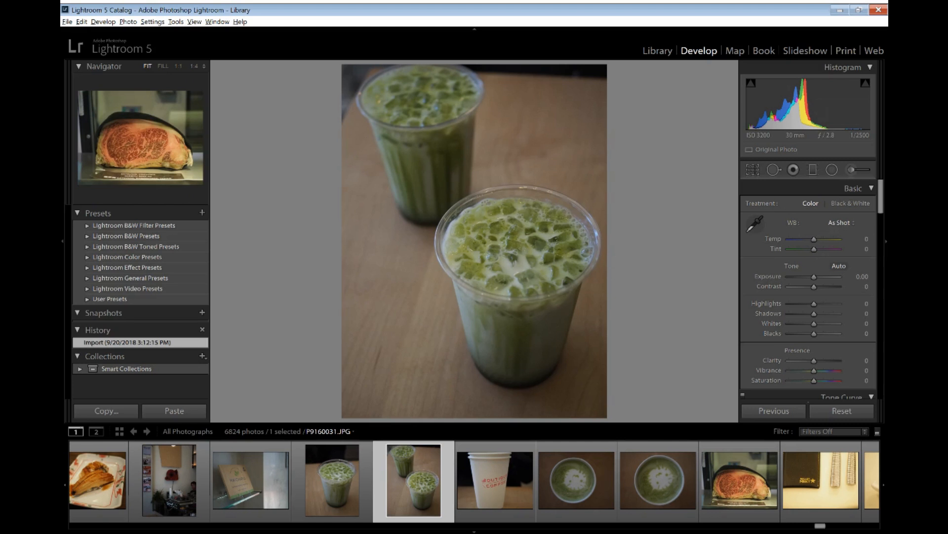
{"action": "key", "text": "ctrl+shift+u"}
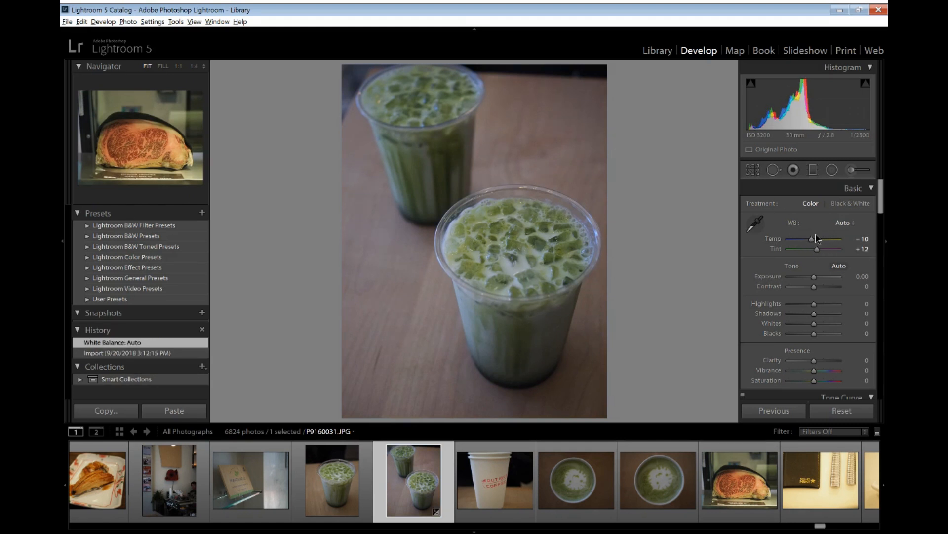
{"action": "left_click_drag", "start_coordinate": [813, 242], "coordinate": [817, 243]}
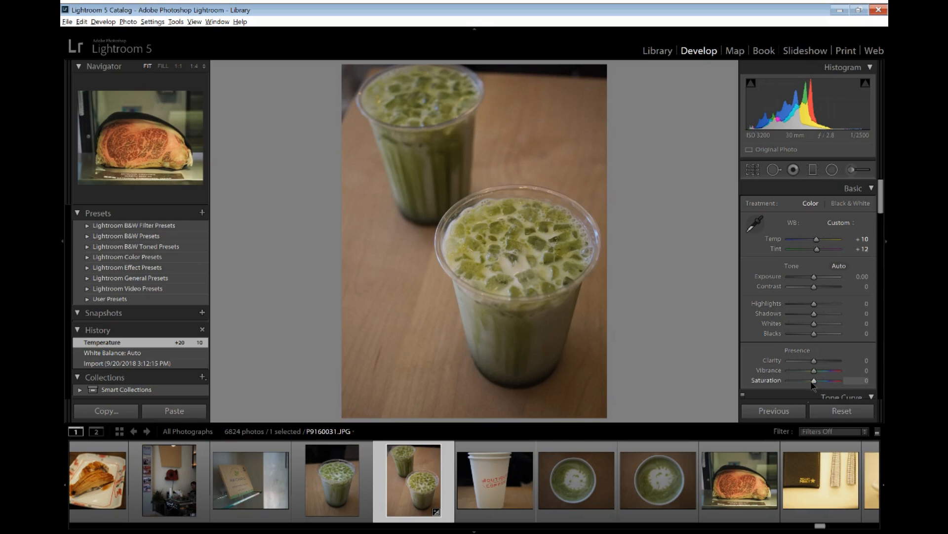
Step: Lower Saturation to -20, and reapply Auto white balance with Temp adjusted to +2
{"action": "mouse_move", "coordinate": [813, 385]}
{"action": "left_mouse_down"}
{"action": "mouse_move", "coordinate": [788, 384]}
{"action": "mouse_move", "coordinate": [809, 385]}
{"action": "left_mouse_up"}
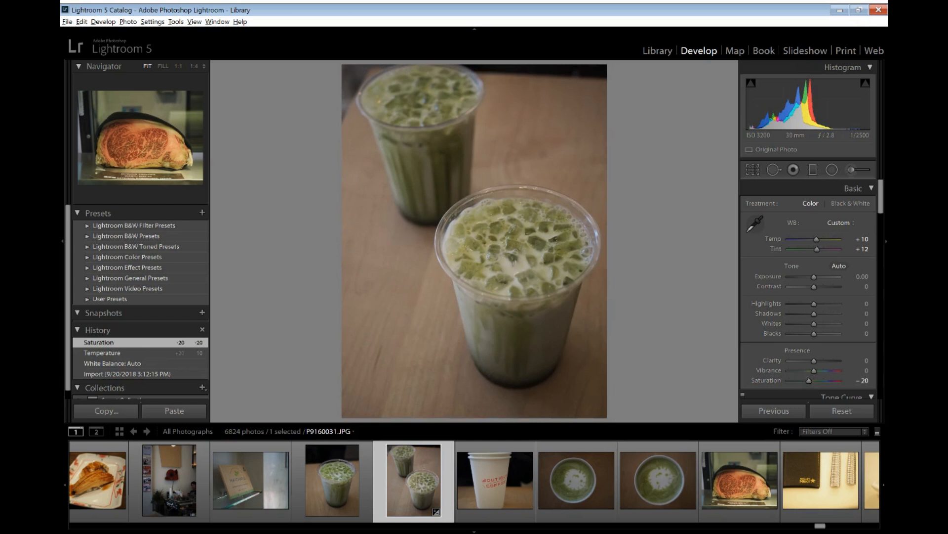
{"action": "left_click", "coordinate": [841, 223]}
{"action": "left_click", "coordinate": [835, 243]}
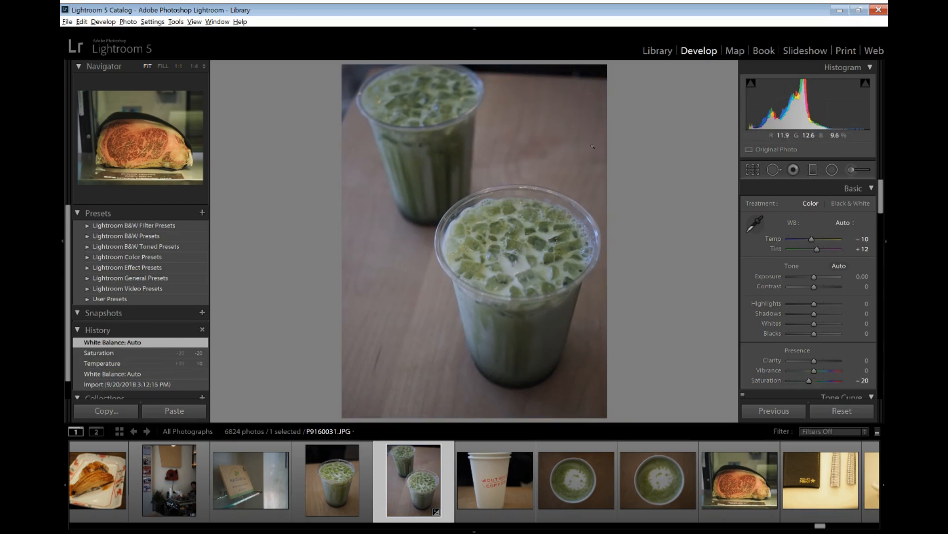
{"action": "left_click_drag", "start_coordinate": [816, 243], "coordinate": [815, 266]}
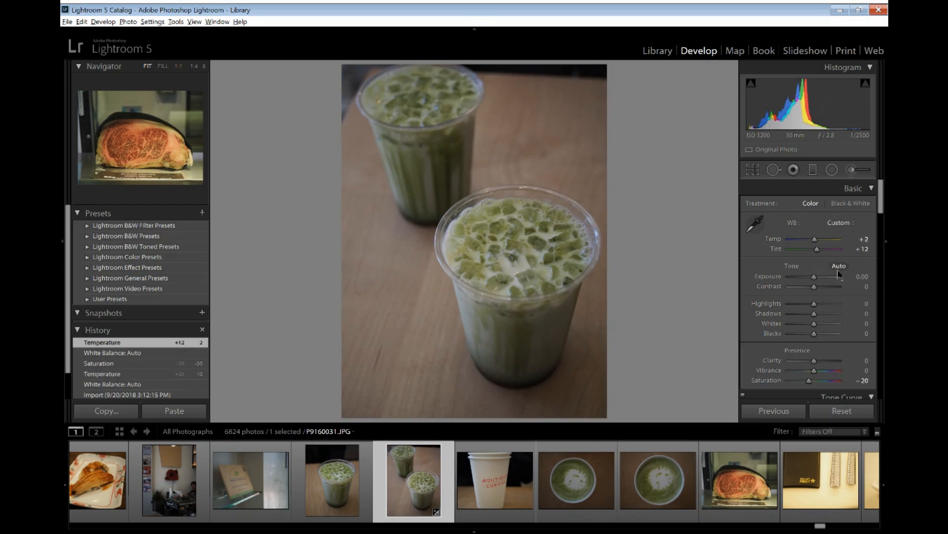
Step: Apply Auto Tone to the photo, and raise Clarity to +70 and Vibrance to +67
{"action": "left_click", "coordinate": [838, 271]}
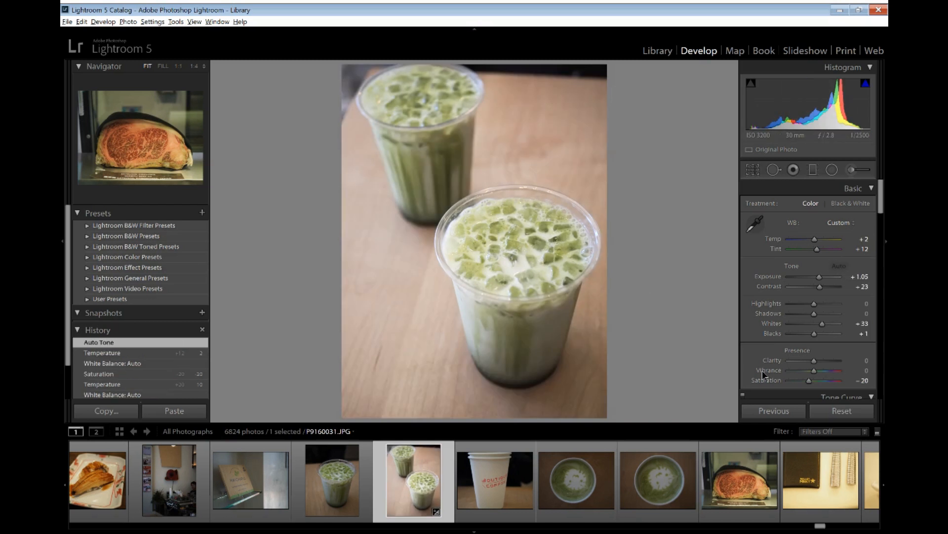
{"action": "left_click", "coordinate": [832, 361]}
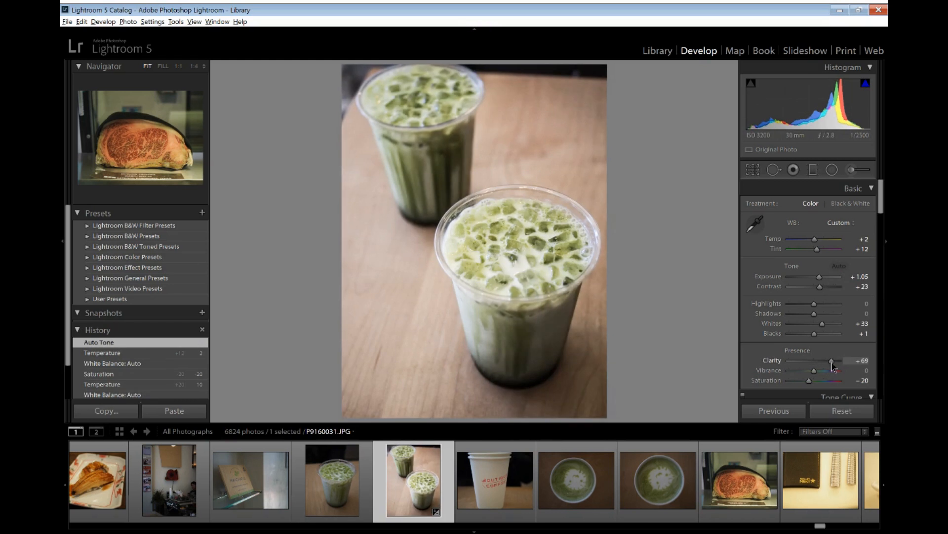
{"action": "left_click_drag", "start_coordinate": [832, 363], "coordinate": [832, 361]}
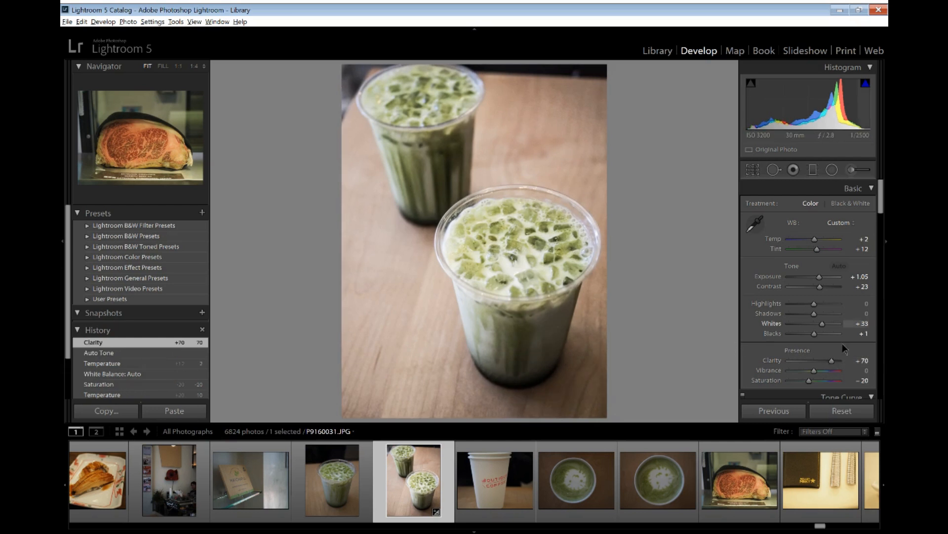
{"action": "left_click", "coordinate": [832, 371]}
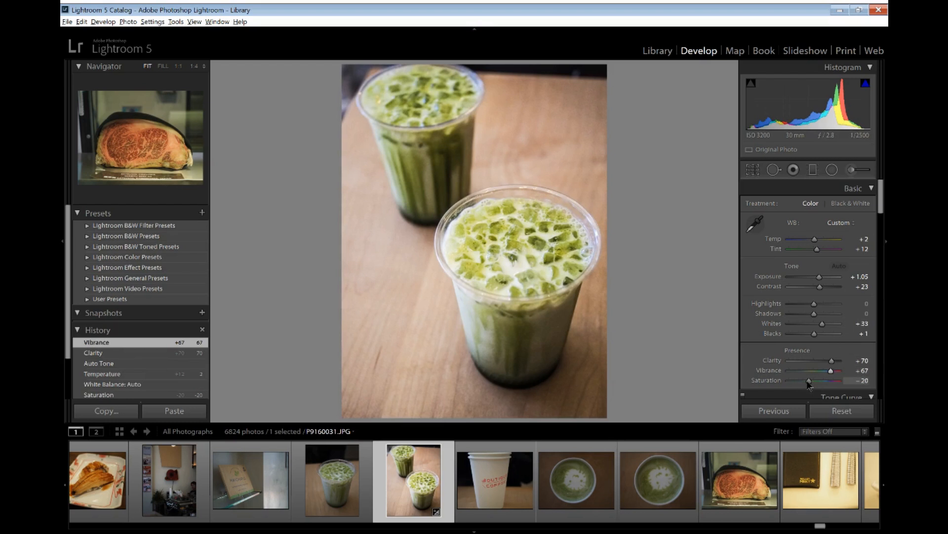
Step: Desaturate the wooden table around both cups with the Adjustment Brush at Saturation -100 and size 20.3
{"action": "left_click", "coordinate": [857, 172]}
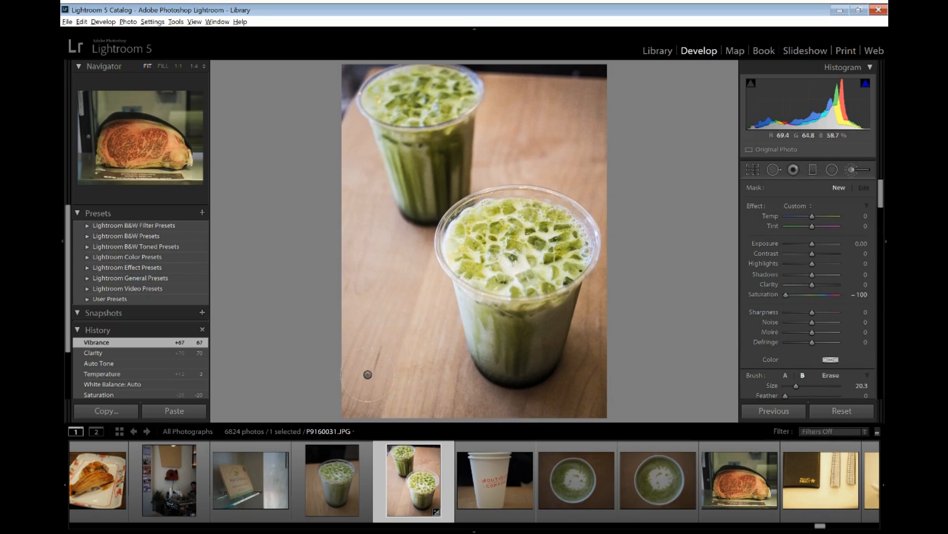
{"action": "left_click", "coordinate": [368, 392]}
{"action": "mouse_move", "coordinate": [400, 420]}
{"action": "left_mouse_down"}
{"action": "mouse_move", "coordinate": [402, 385]}
{"action": "mouse_move", "coordinate": [383, 361]}
{"action": "mouse_move", "coordinate": [427, 406]}
{"action": "mouse_move", "coordinate": [438, 407]}
{"action": "mouse_move", "coordinate": [443, 377]}
{"action": "mouse_move", "coordinate": [324, 294]}
{"action": "mouse_move", "coordinate": [329, 278]}
{"action": "mouse_move", "coordinate": [351, 386]}
{"action": "mouse_move", "coordinate": [386, 300]}
{"action": "mouse_move", "coordinate": [316, 211]}
{"action": "mouse_move", "coordinate": [345, 245]}
{"action": "left_mouse_up"}
{"action": "mouse_move", "coordinate": [599, 104]}
{"action": "left_mouse_down"}
{"action": "mouse_move", "coordinate": [578, 126]}
{"action": "mouse_move", "coordinate": [609, 180]}
{"action": "mouse_move", "coordinate": [629, 246]}
{"action": "mouse_move", "coordinate": [604, 297]}
{"action": "mouse_move", "coordinate": [613, 318]}
{"action": "mouse_move", "coordinate": [599, 352]}
{"action": "mouse_move", "coordinate": [600, 317]}
{"action": "mouse_move", "coordinate": [599, 418]}
{"action": "mouse_move", "coordinate": [592, 352]}
{"action": "mouse_move", "coordinate": [580, 404]}
{"action": "mouse_move", "coordinate": [563, 408]}
{"action": "mouse_move", "coordinate": [501, 418]}
{"action": "mouse_move", "coordinate": [395, 402]}
{"action": "left_mouse_up"}
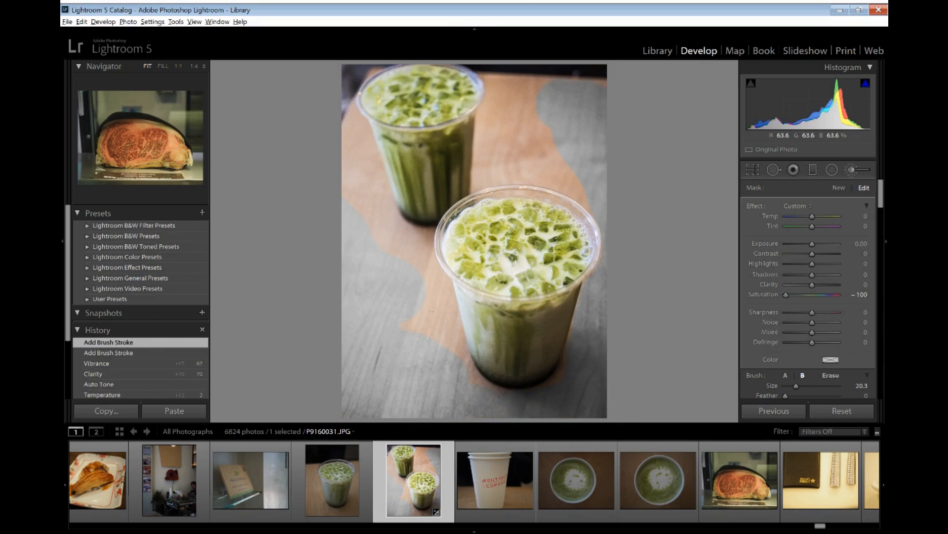
{"action": "left_click_drag", "start_coordinate": [420, 326], "coordinate": [422, 337]}
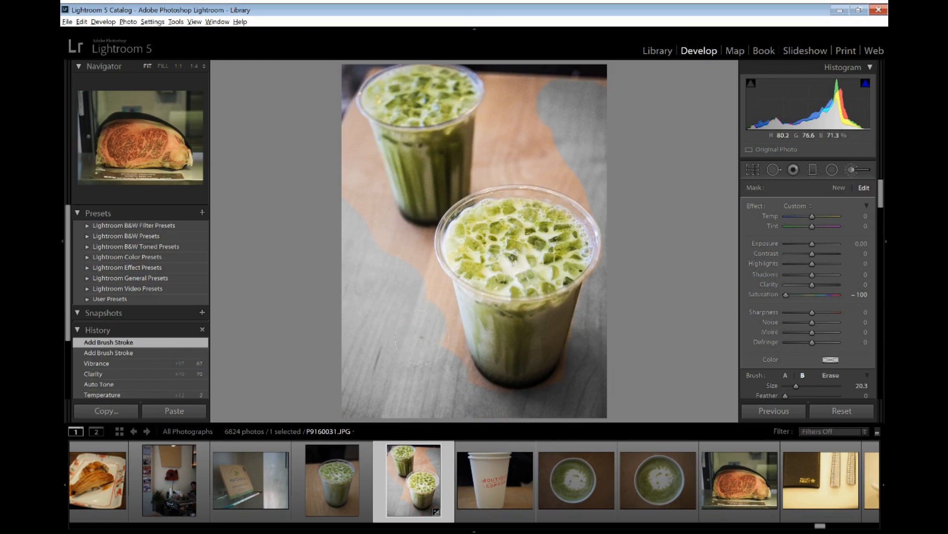
{"action": "mouse_move", "coordinate": [355, 215]}
{"action": "left_mouse_down"}
{"action": "mouse_move", "coordinate": [353, 186]}
{"action": "mouse_move", "coordinate": [324, 117]}
{"action": "left_mouse_up"}
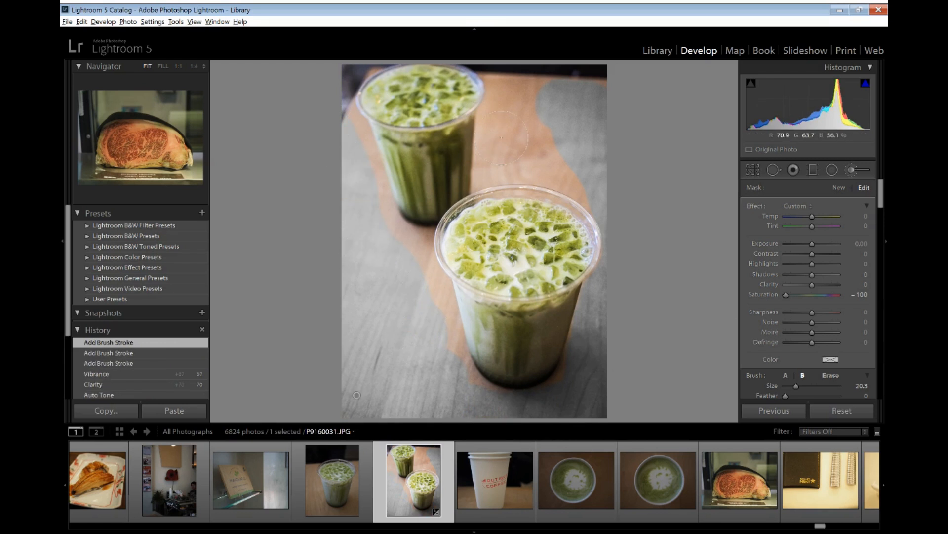
{"action": "mouse_move", "coordinate": [505, 134]}
{"action": "left_mouse_down"}
{"action": "mouse_move", "coordinate": [527, 130]}
{"action": "mouse_move", "coordinate": [504, 115]}
{"action": "mouse_move", "coordinate": [532, 50]}
{"action": "mouse_move", "coordinate": [569, 96]}
{"action": "mouse_move", "coordinate": [605, 79]}
{"action": "mouse_move", "coordinate": [614, 88]}
{"action": "mouse_move", "coordinate": [520, 78]}
{"action": "mouse_move", "coordinate": [501, 61]}
{"action": "mouse_move", "coordinate": [513, 91]}
{"action": "mouse_move", "coordinate": [505, 114]}
{"action": "left_mouse_up"}
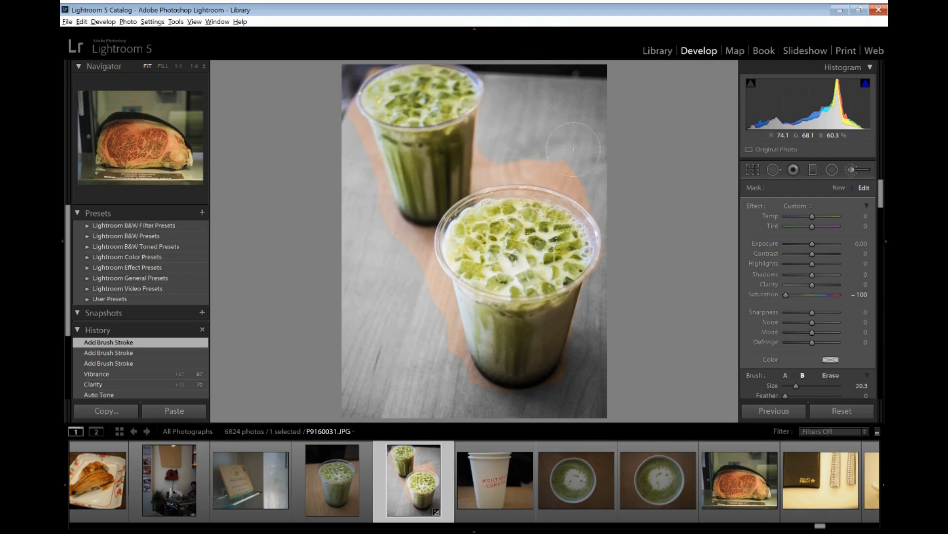
{"action": "mouse_move", "coordinate": [573, 149]}
{"action": "left_mouse_down"}
{"action": "mouse_move", "coordinate": [602, 166]}
{"action": "mouse_move", "coordinate": [596, 190]}
{"action": "mouse_move", "coordinate": [547, 158]}
{"action": "left_mouse_up"}
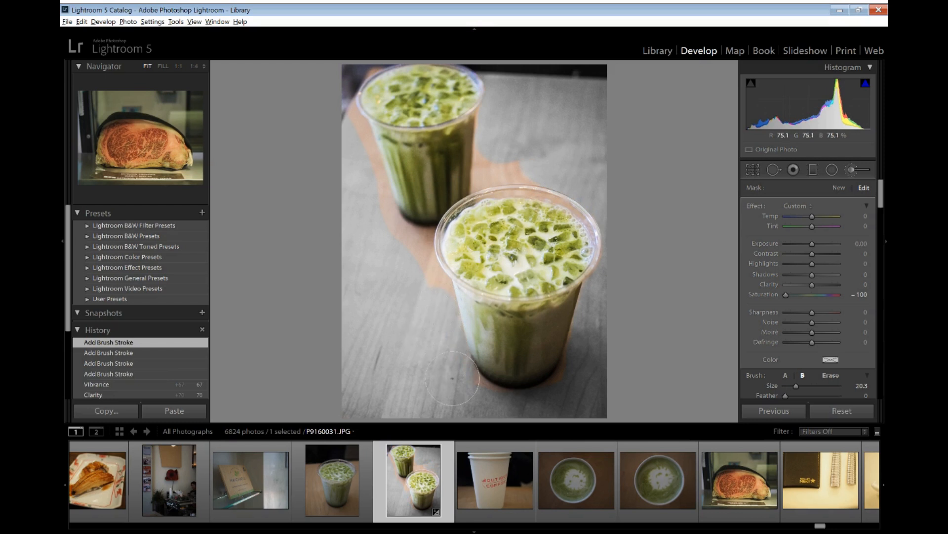
{"action": "mouse_move", "coordinate": [516, 418]}
{"action": "left_mouse_down"}
{"action": "mouse_move", "coordinate": [568, 404]}
{"action": "mouse_move", "coordinate": [579, 385]}
{"action": "mouse_move", "coordinate": [623, 261]}
{"action": "mouse_move", "coordinate": [608, 197]}
{"action": "mouse_move", "coordinate": [567, 164]}
{"action": "left_mouse_up"}
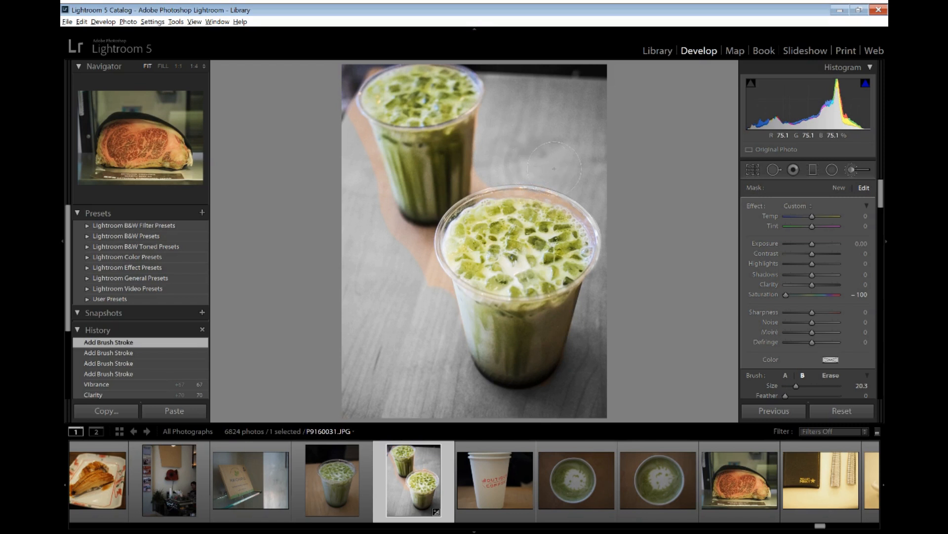
{"action": "left_click_drag", "start_coordinate": [565, 170], "coordinate": [564, 173]}
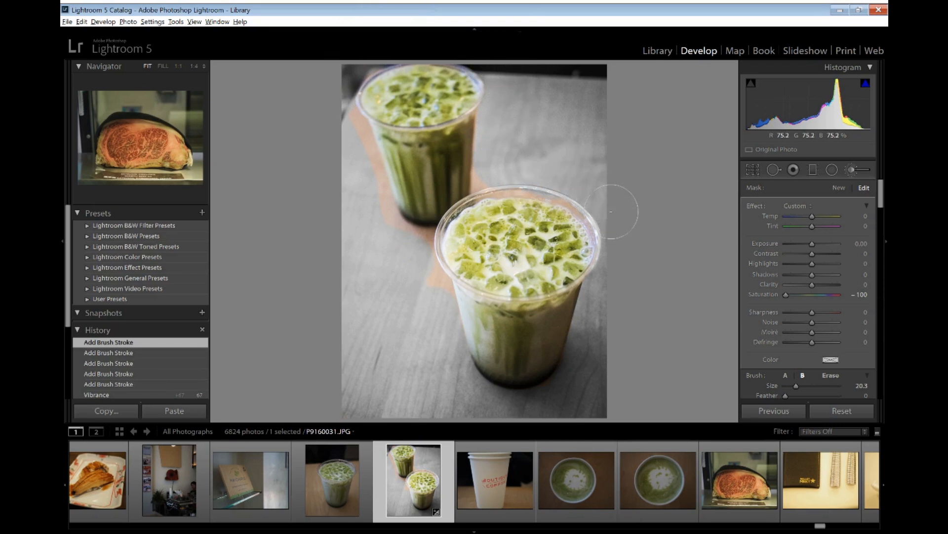
{"action": "left_click", "coordinate": [402, 299]}
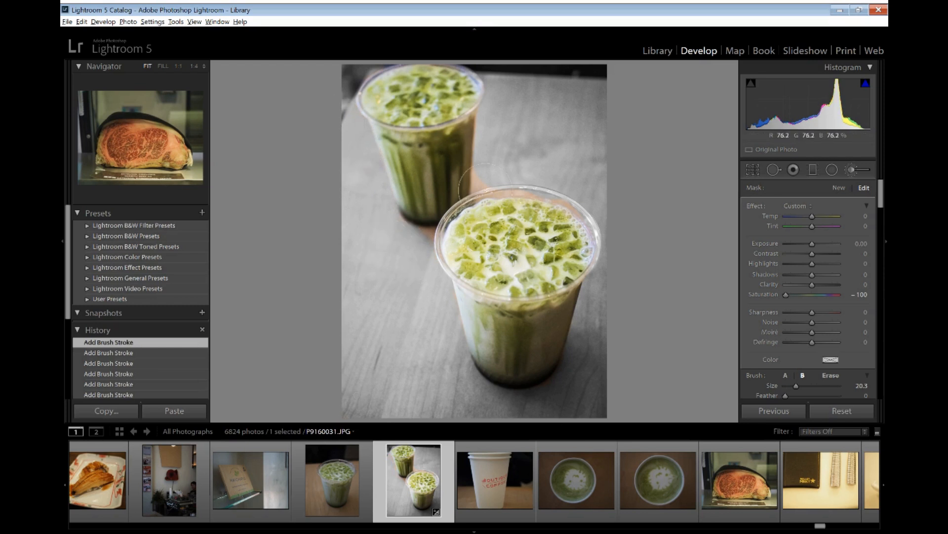
{"action": "key", "text": "k"}
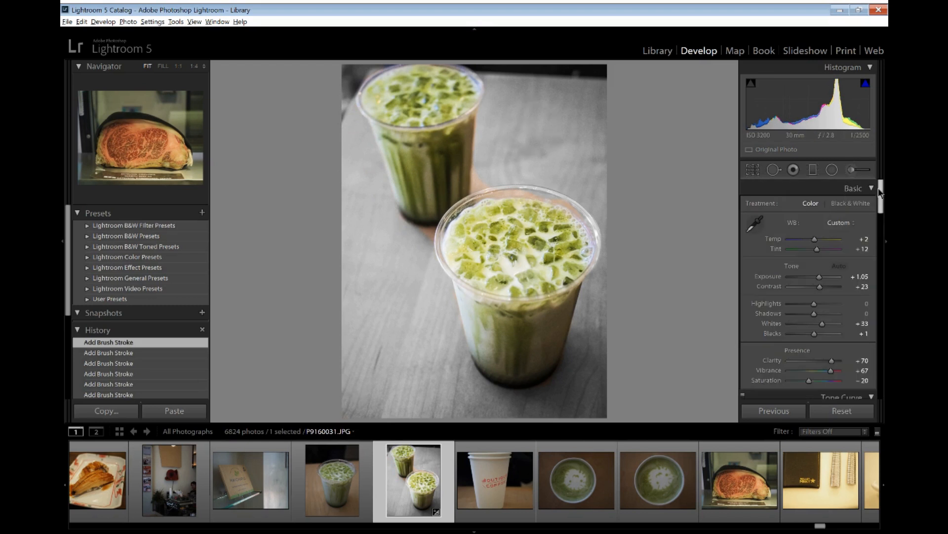
Step: Set the Orange, Aqua and Blue saturation to -100 in the HSL adjustments
{"action": "left_click_drag", "start_coordinate": [881, 192], "coordinate": [885, 249]}
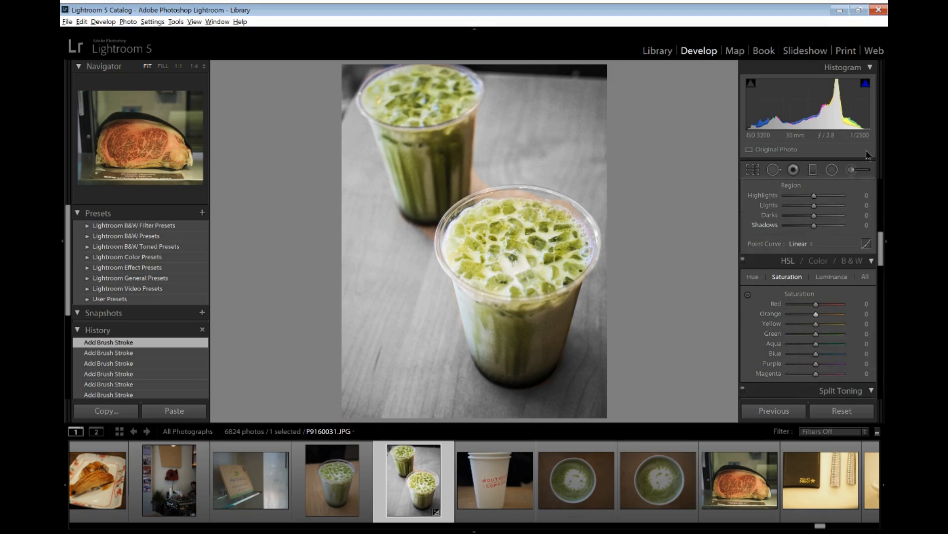
{"action": "left_click", "coordinate": [862, 172]}
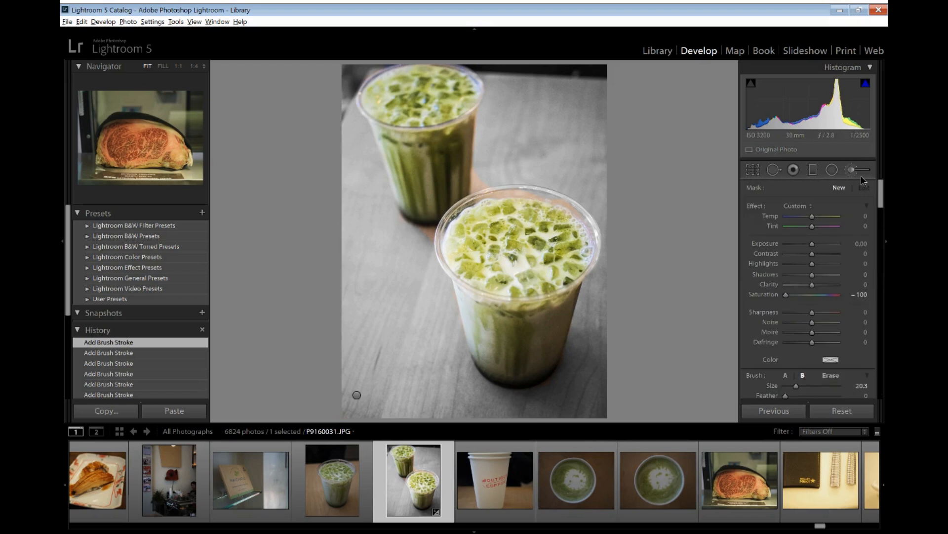
{"action": "left_click", "coordinate": [861, 174]}
{"action": "left_click_drag", "start_coordinate": [884, 194], "coordinate": [883, 257]}
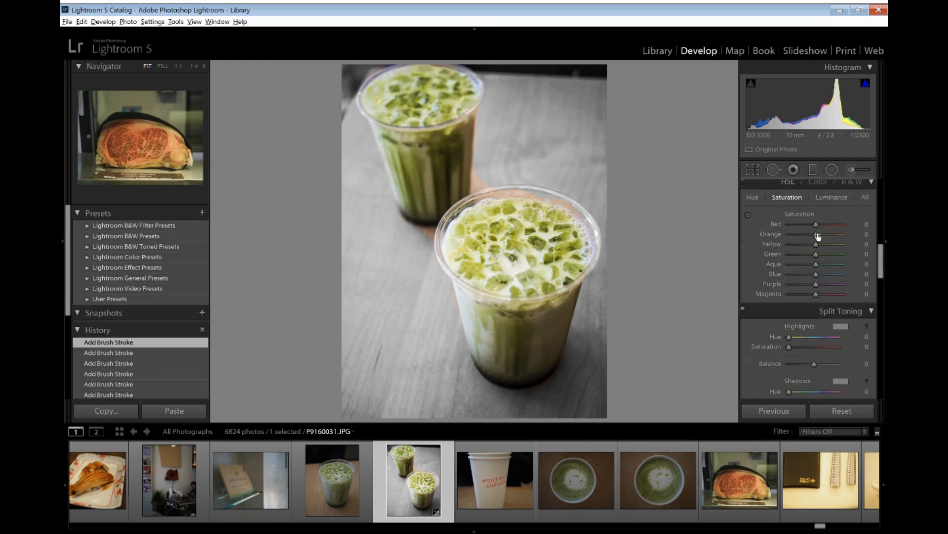
{"action": "left_click_drag", "start_coordinate": [818, 236], "coordinate": [791, 241]}
{"action": "left_click_drag", "start_coordinate": [816, 274], "coordinate": [434, 198]}
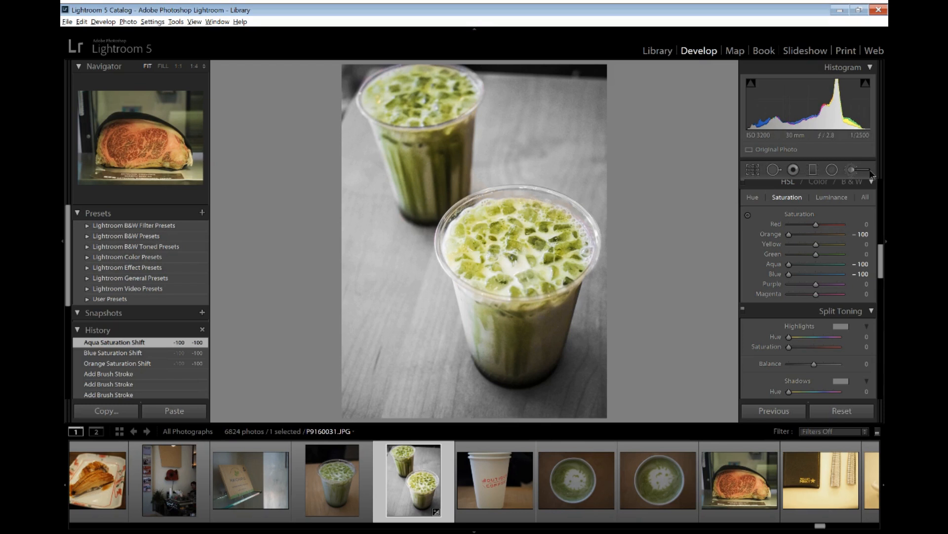
Step: Paint over the table behind the front cup and beside the cups with the Saturation -100 Adjustment Brush, reduced to size 14.6
{"action": "left_click", "coordinate": [853, 169]}
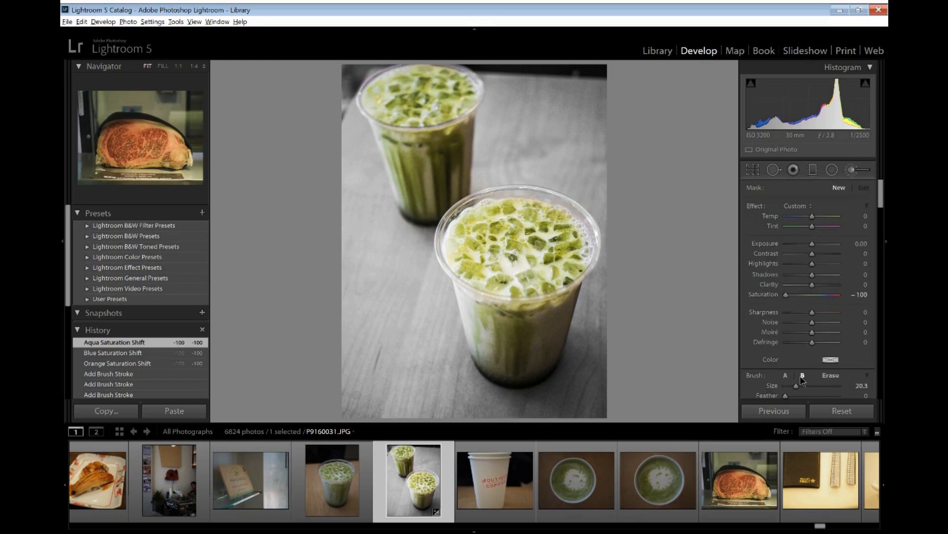
{"action": "left_click_drag", "start_coordinate": [799, 390], "coordinate": [796, 392]}
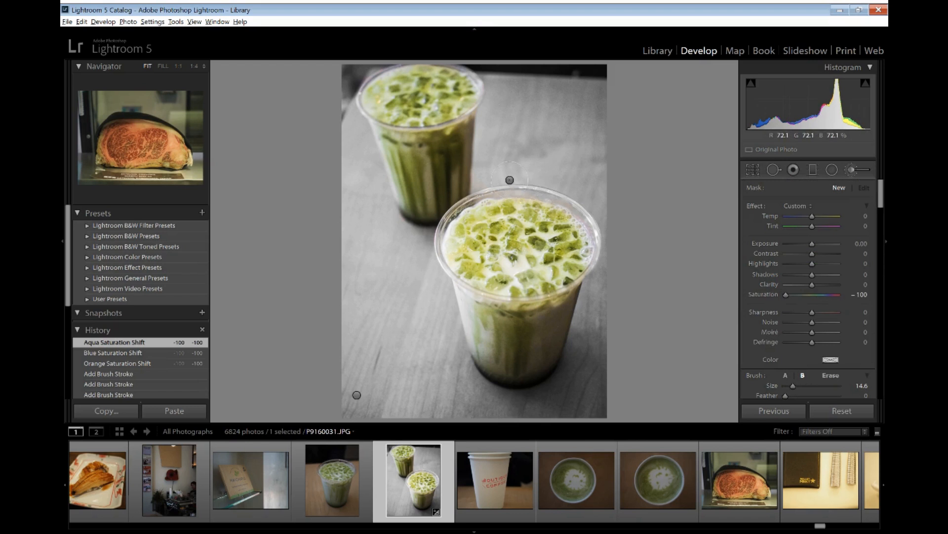
{"action": "left_click_drag", "start_coordinate": [498, 176], "coordinate": [496, 176]}
{"action": "key", "text": "h"}
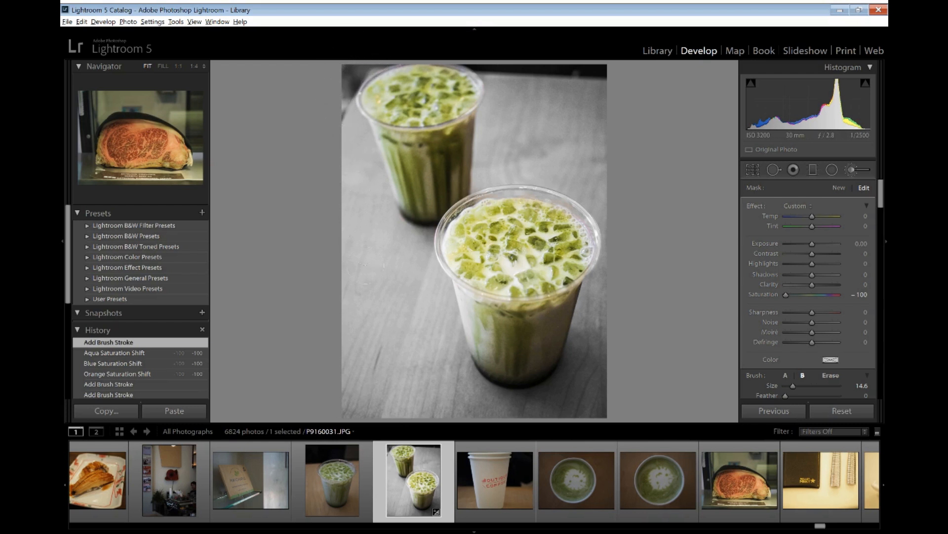
{"action": "left_click_drag", "start_coordinate": [375, 359], "coordinate": [362, 419]}
{"action": "left_click", "coordinate": [357, 395]}
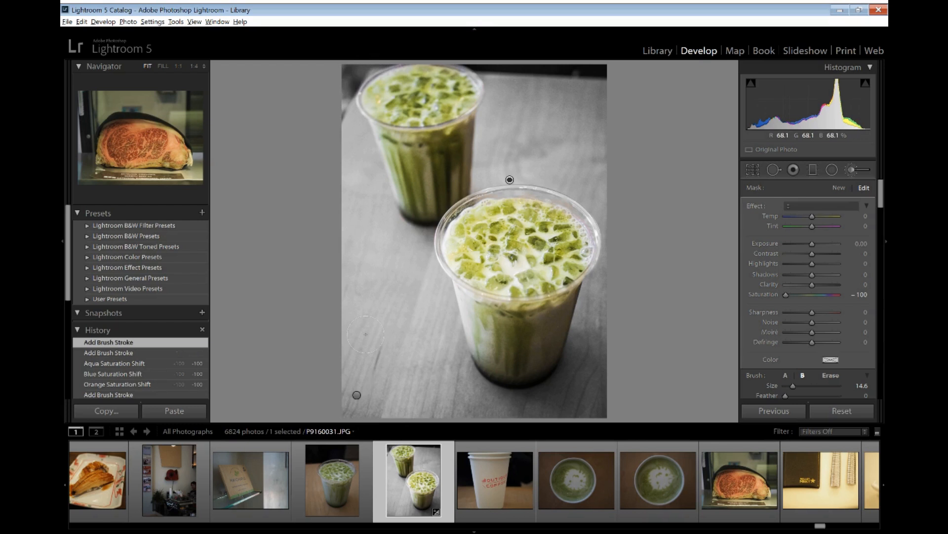
{"action": "left_click", "coordinate": [366, 335]}
{"action": "key", "text": "k"}
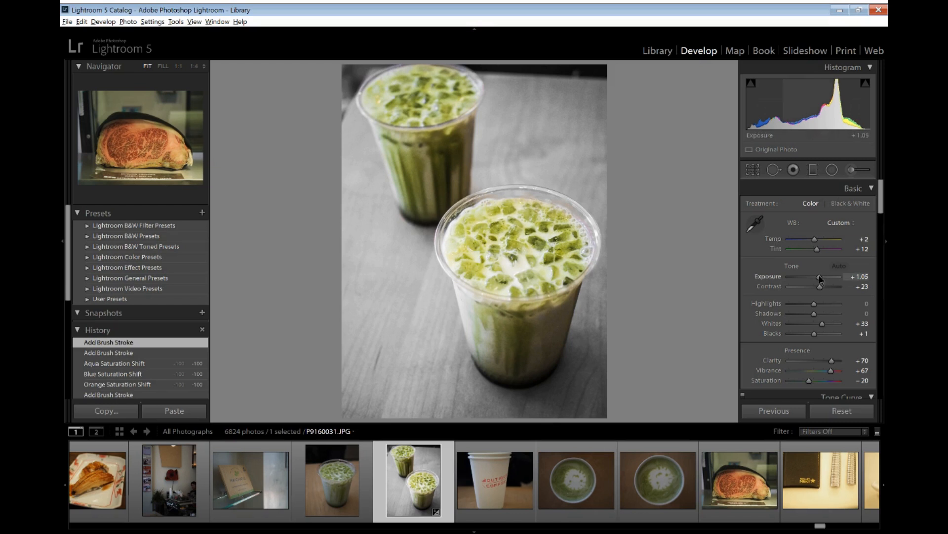
Step: Fine-tune the photo's Exposure to +0.99
{"action": "left_click_drag", "start_coordinate": [820, 278], "coordinate": [820, 279]}
{"action": "left_click_drag", "start_coordinate": [821, 279], "coordinate": [819, 279]}
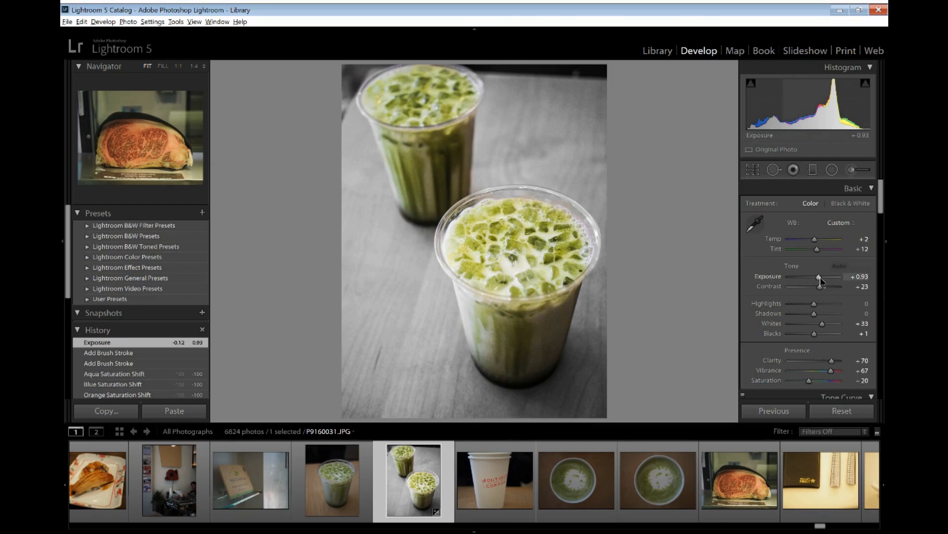
{"action": "left_click_drag", "start_coordinate": [821, 281], "coordinate": [822, 281]}
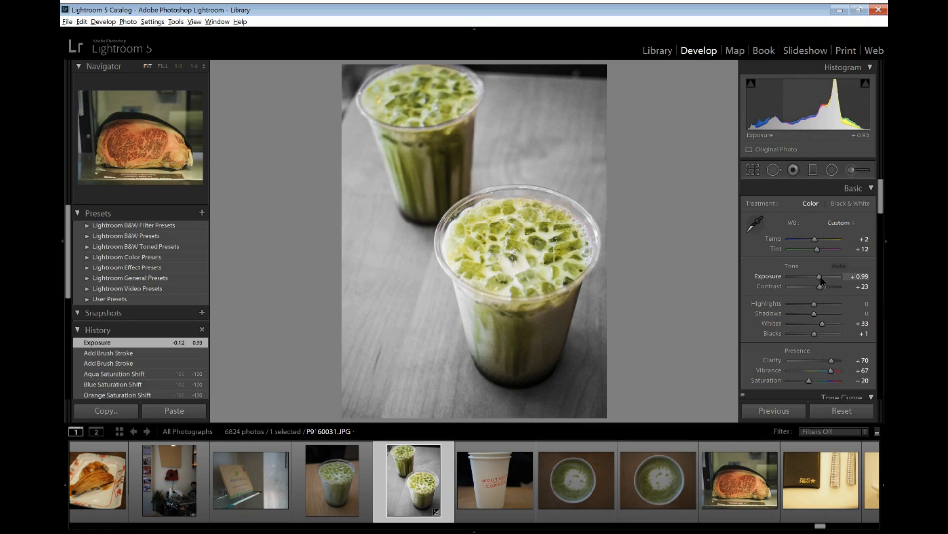